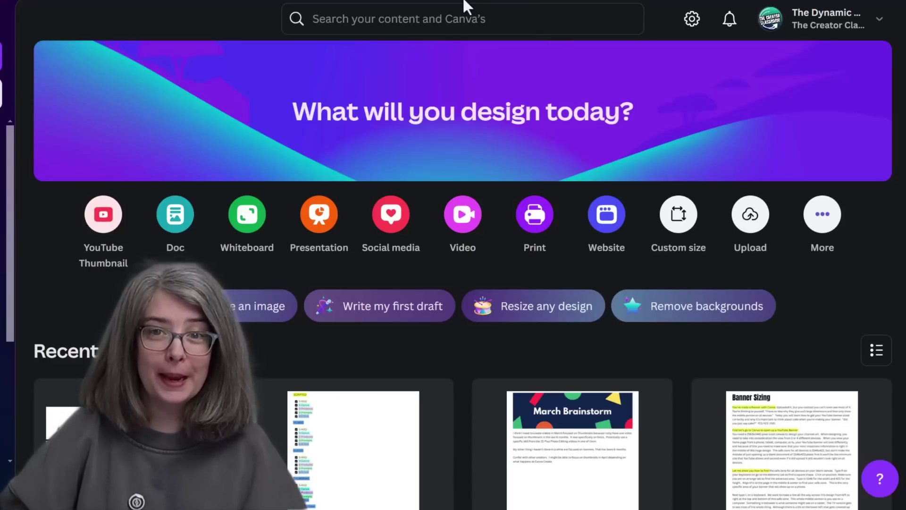
# Search Canva for 'YouTube Banner' and scroll down to the Canva Templates results
pyautogui.click(411, 22)
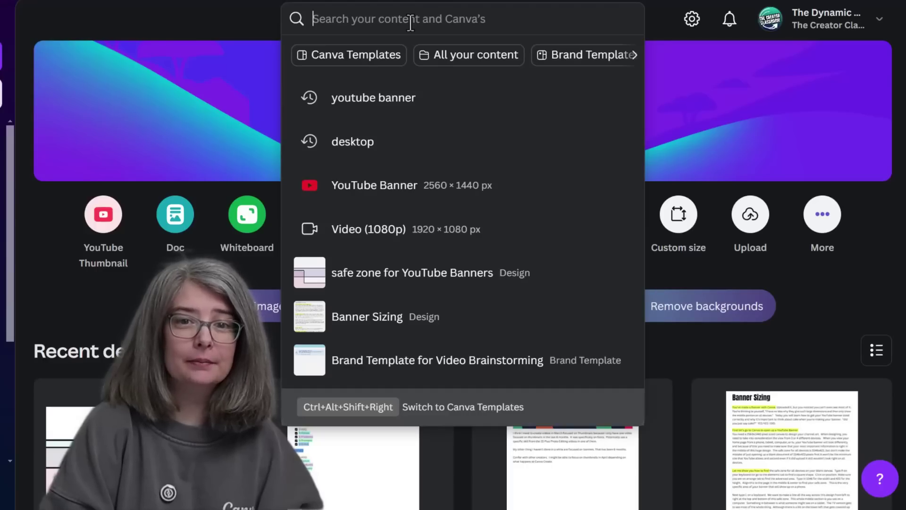
pyautogui.write('YouTube Banner')
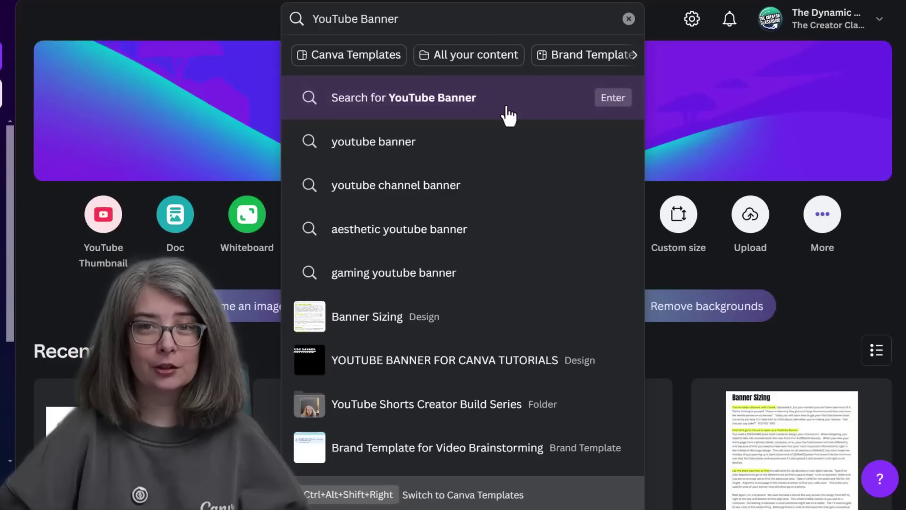
pyautogui.click(508, 115)
pyautogui.scroll(-15, 477, 277)
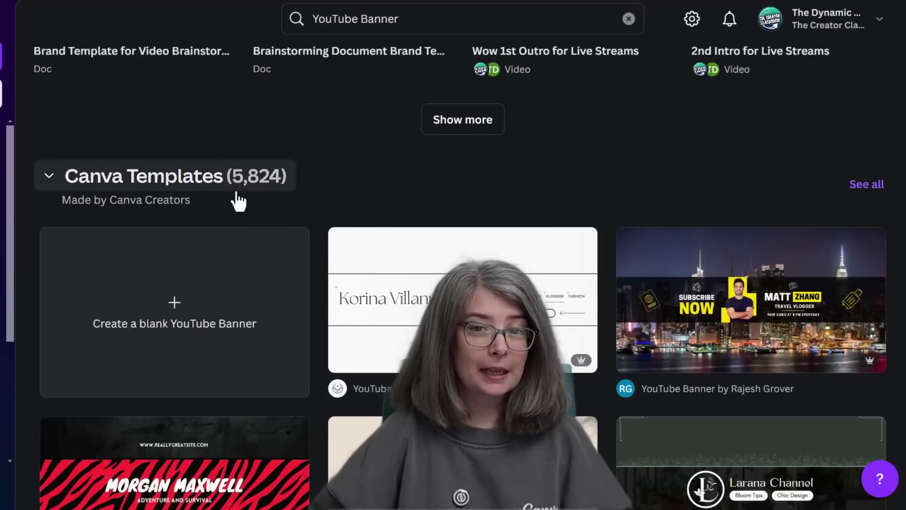
# Create a blank YouTube Banner design from the results and clear the canvas selection
pyautogui.click(157, 342)
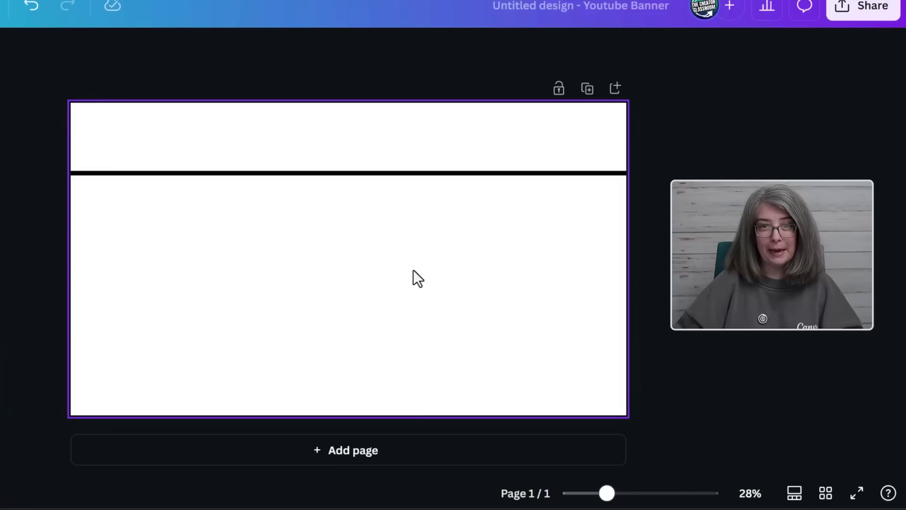
pyautogui.click(378, 173)
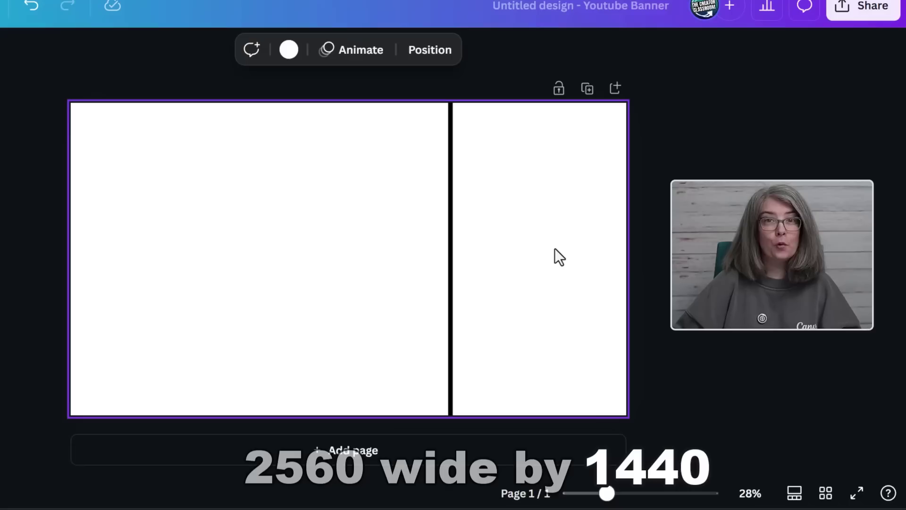
pyautogui.click(752, 305)
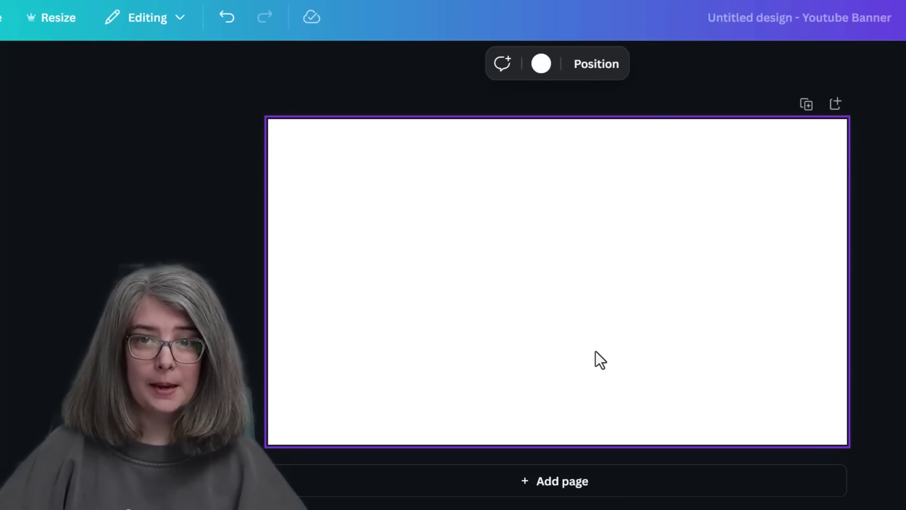
# Add a teal square shape to the empty banner using the R shortcut
pyautogui.press('r')
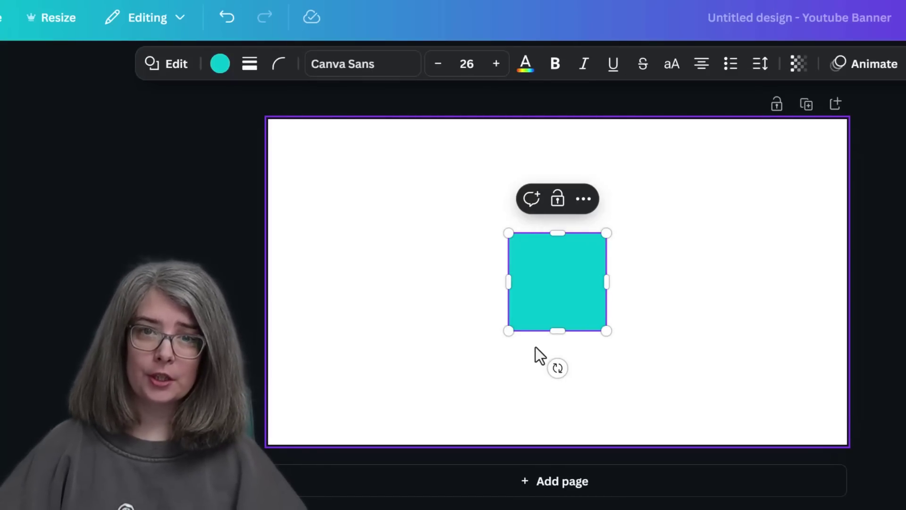
pyautogui.click(514, 343)
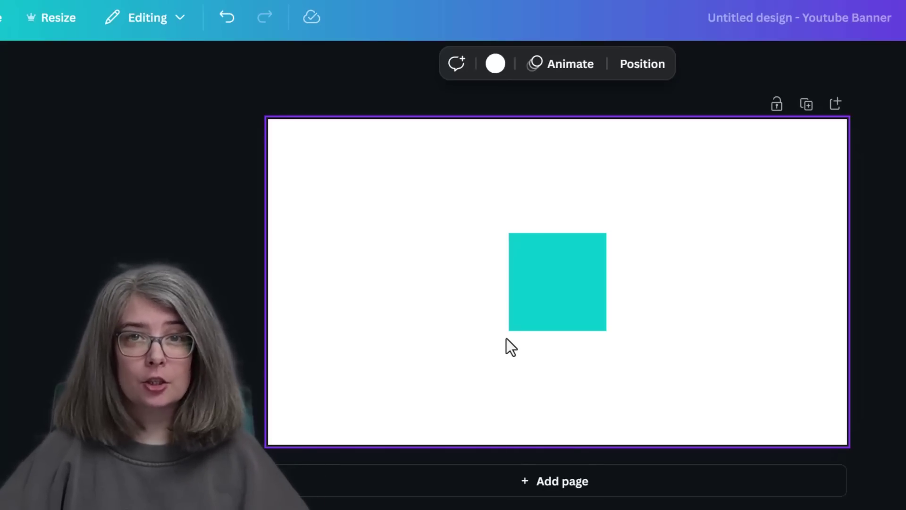
pyautogui.click(29, 130)
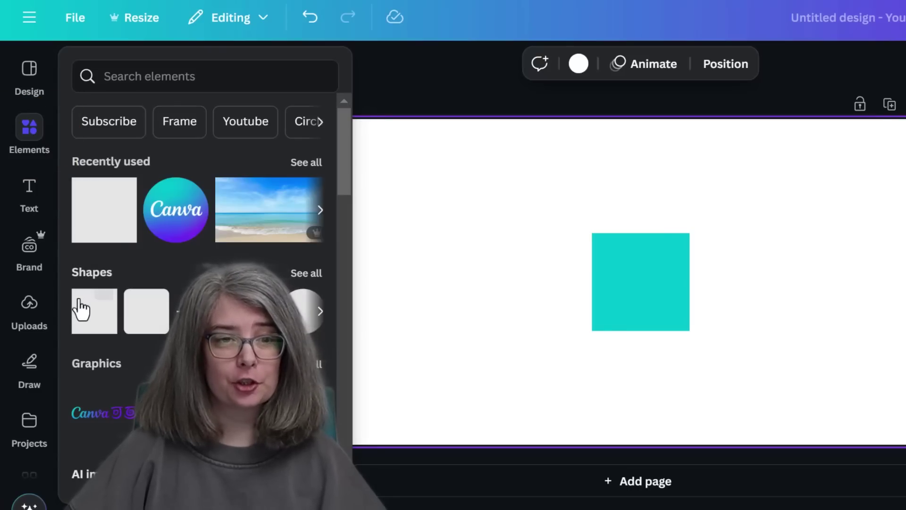
pyautogui.press('r')
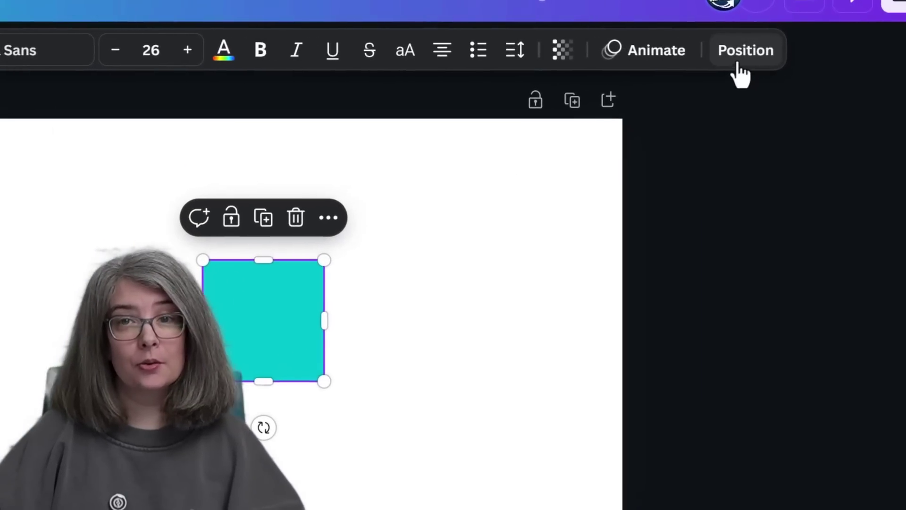
# Set the square to width 1546 and height 423 px, then align it to page center and middle
pyautogui.click(854, 46)
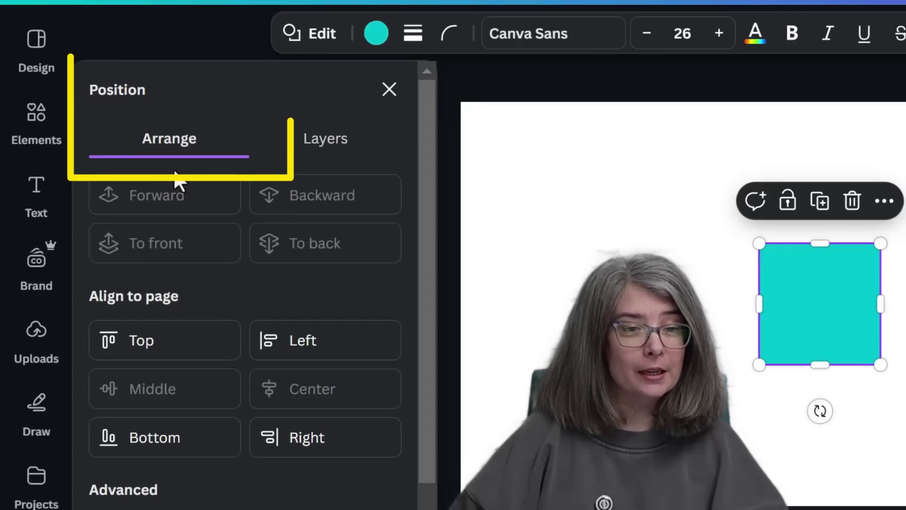
pyautogui.scroll(-3, 175, 178)
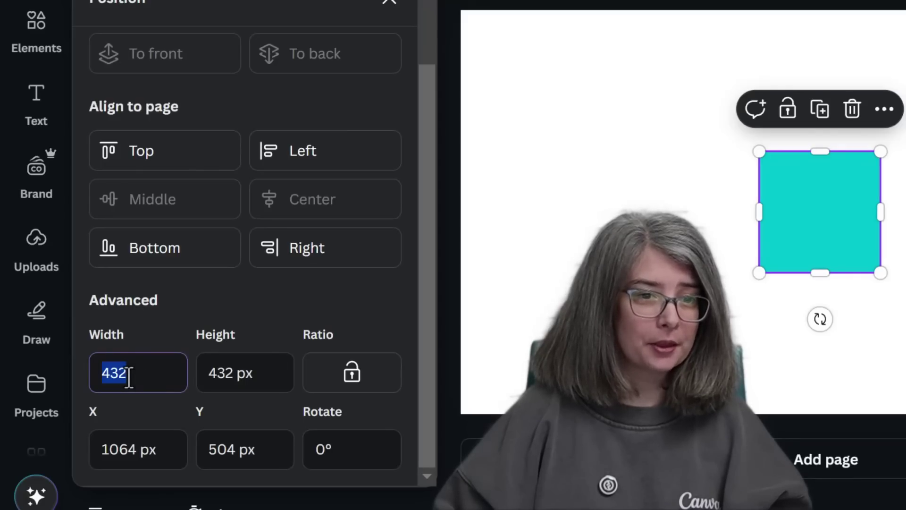
pyautogui.write('154')
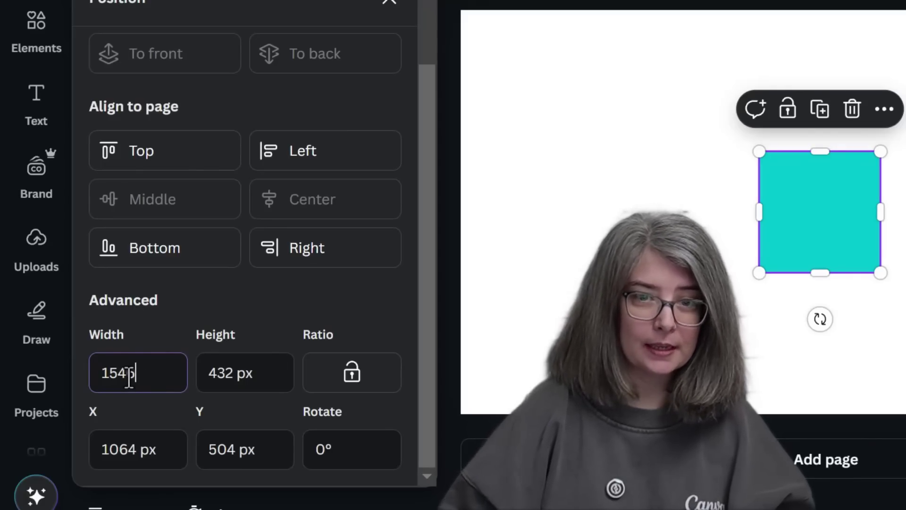
pyautogui.write('6')
pyautogui.click(251, 380)
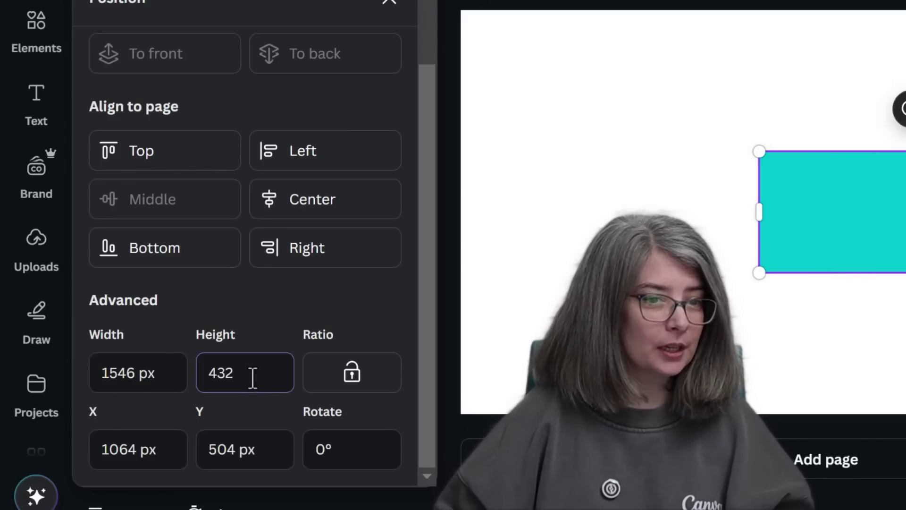
pyautogui.write('423')
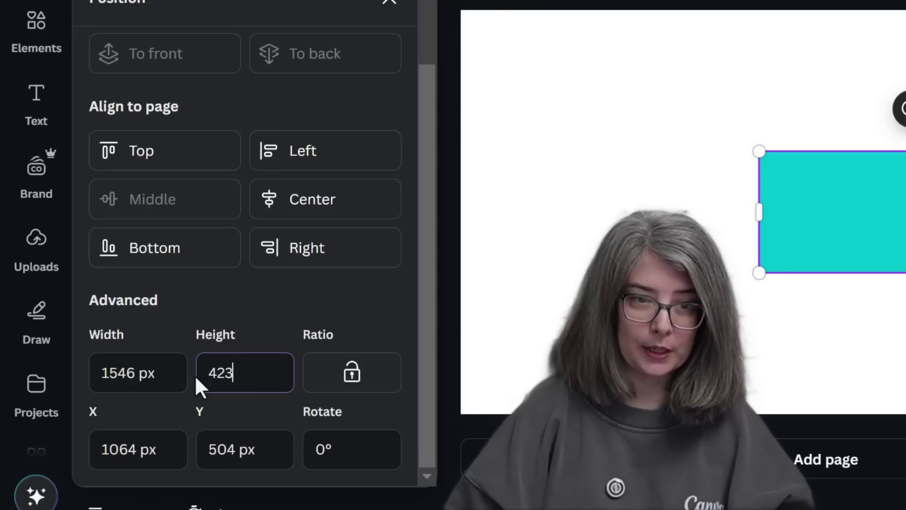
pyautogui.press('Return')
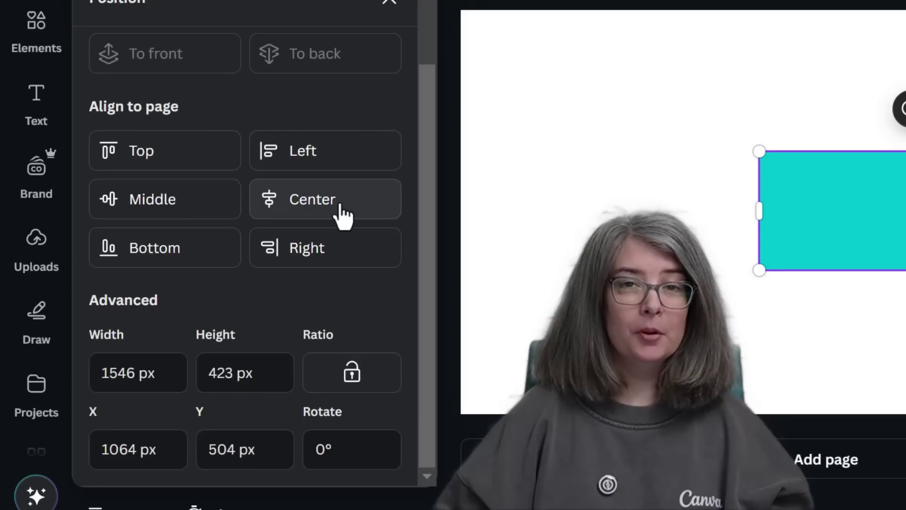
pyautogui.click(339, 212)
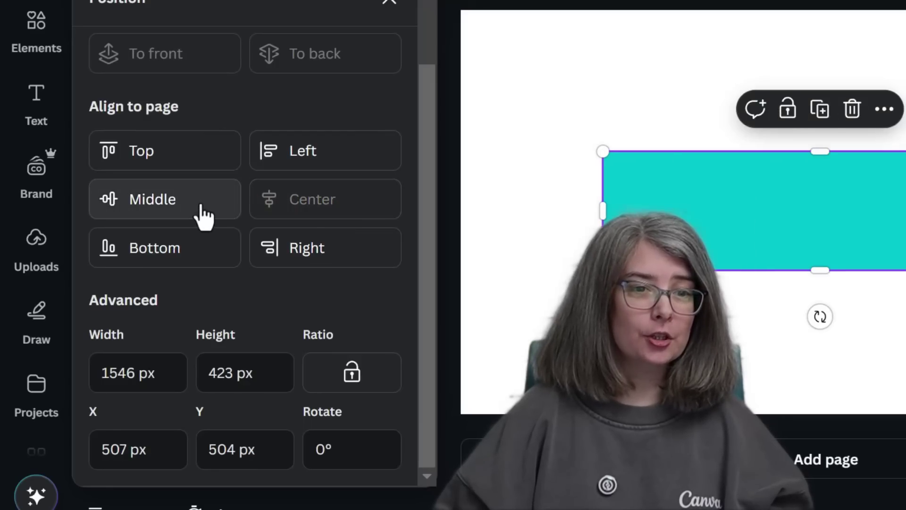
pyautogui.click(176, 212)
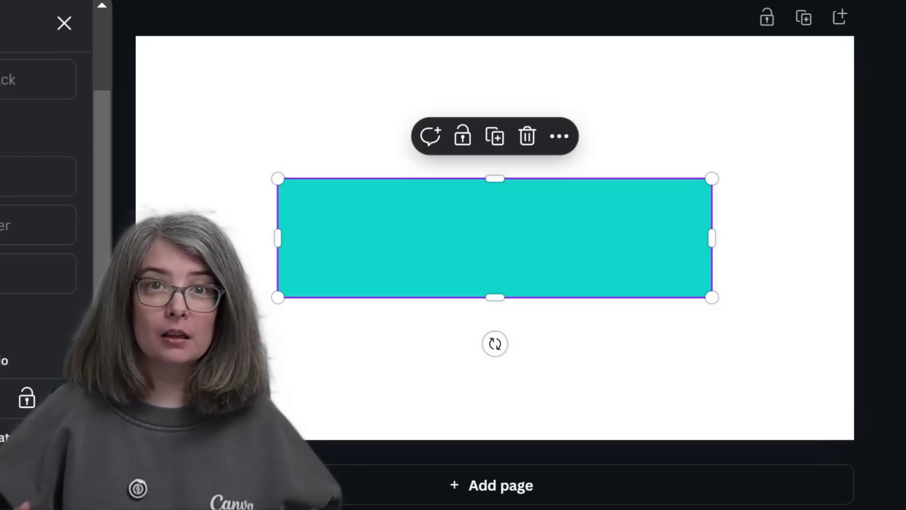
# Place a full-width line on the rectangle's top edge and a duplicate on its bottom edge
pyautogui.press('l')
pyautogui.moveTo(521, 236); pyautogui.dragTo(288, 223)
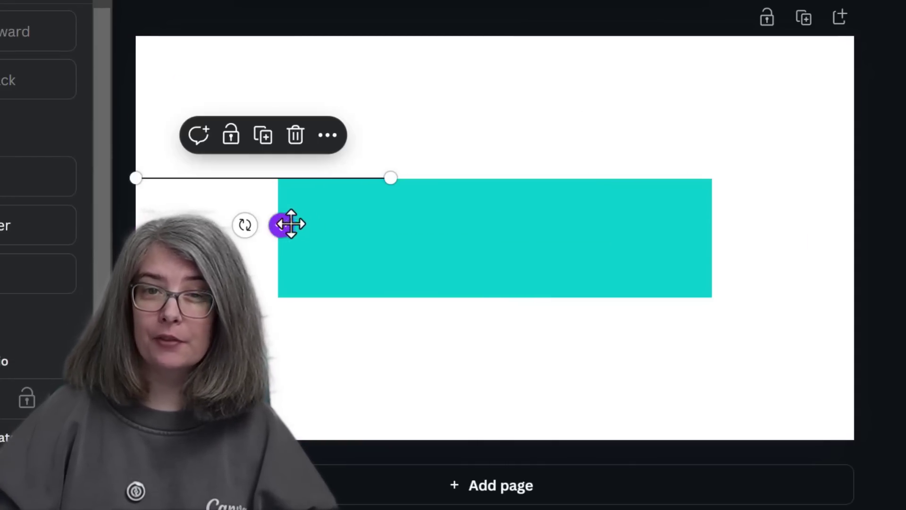
pyautogui.moveTo(390, 178); pyautogui.dragTo(879, 179)
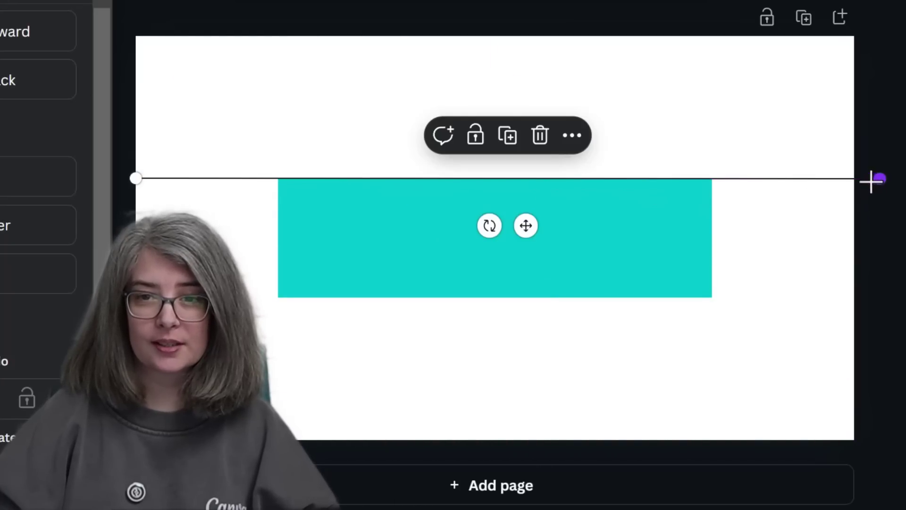
pyautogui.click(509, 142)
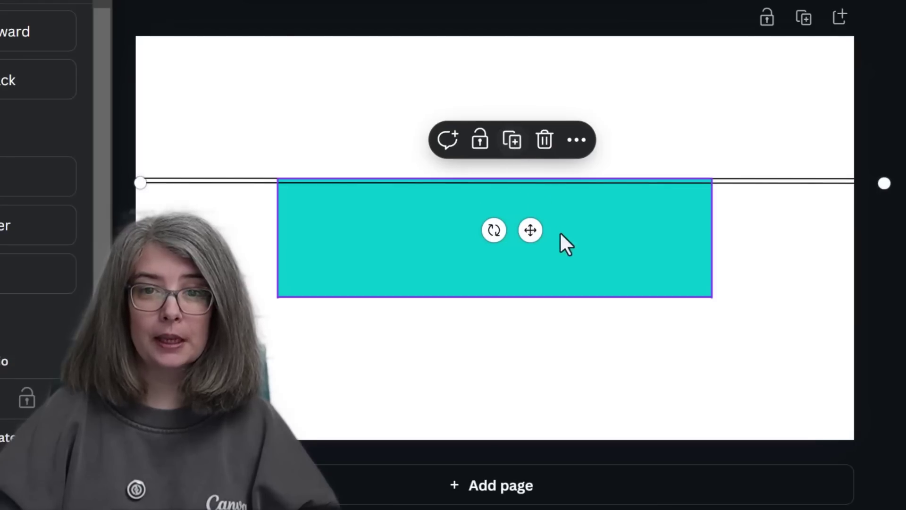
pyautogui.moveTo(526, 226); pyautogui.dragTo(517, 341)
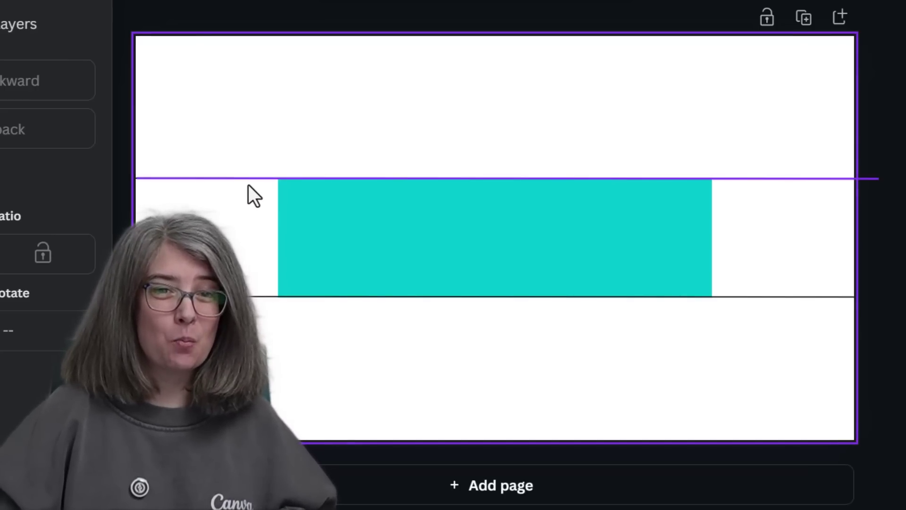
pyautogui.click(288, 244)
pyautogui.moveTo(272, 245); pyautogui.dragTo(233, 242)
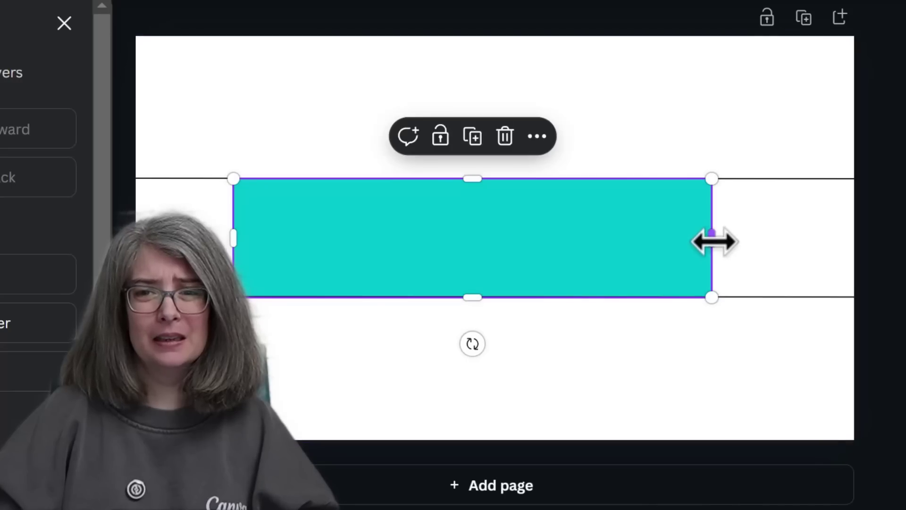
pyautogui.moveTo(711, 241); pyautogui.dragTo(781, 247)
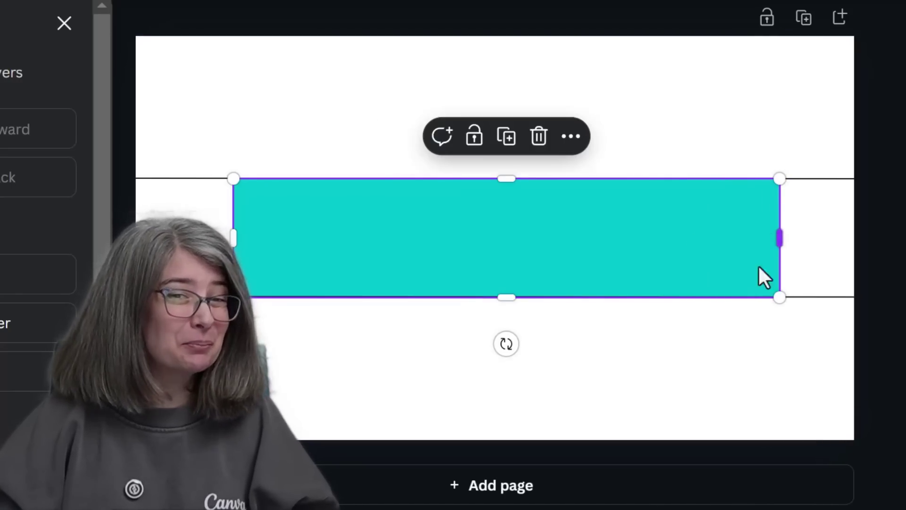
pyautogui.hotkey('ctrl', 'z')
pyautogui.hotkey('ctrl', 'z')
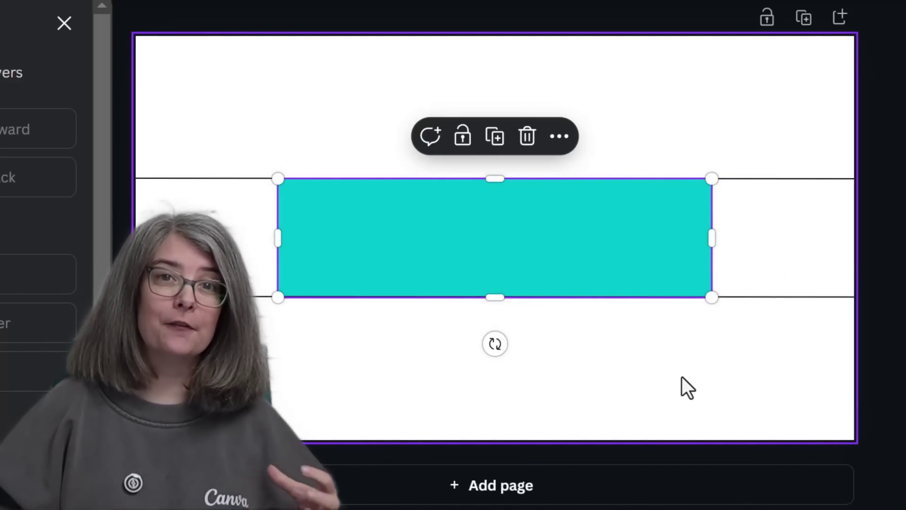
pyautogui.doubleClick(528, 187)
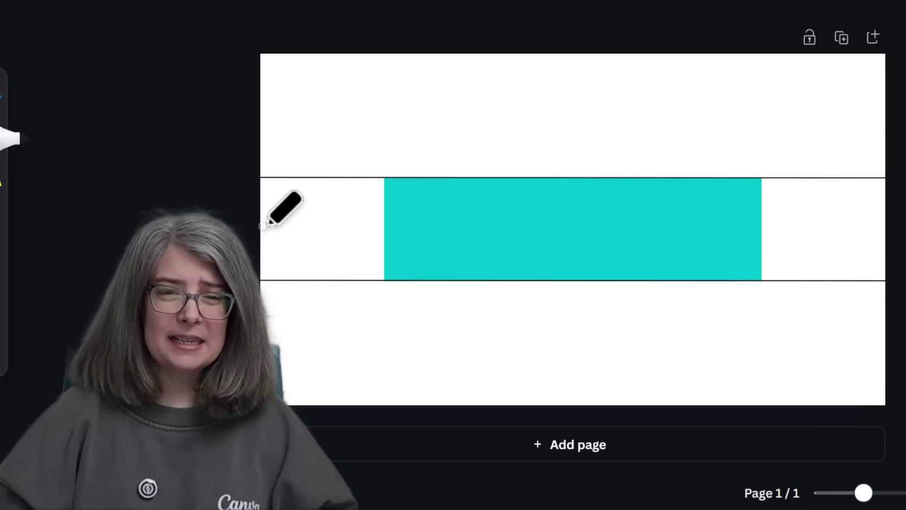
# Draw a freehand stroke across the banner
pyautogui.moveTo(264, 225)
pyautogui.mouseDown()
pyautogui.moveTo(522, 220)
pyautogui.moveTo(529, 225)
pyautogui.moveTo(525, 331)
pyautogui.moveTo(536, 334)
pyautogui.moveTo(885, 334)
pyautogui.mouseUp()
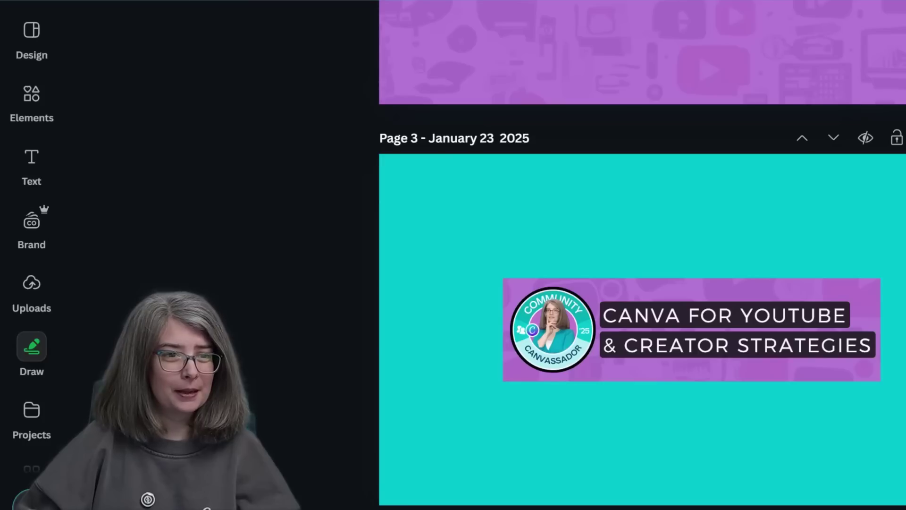
# Open the Uploads library of previously uploaded images
pyautogui.click(35, 307)
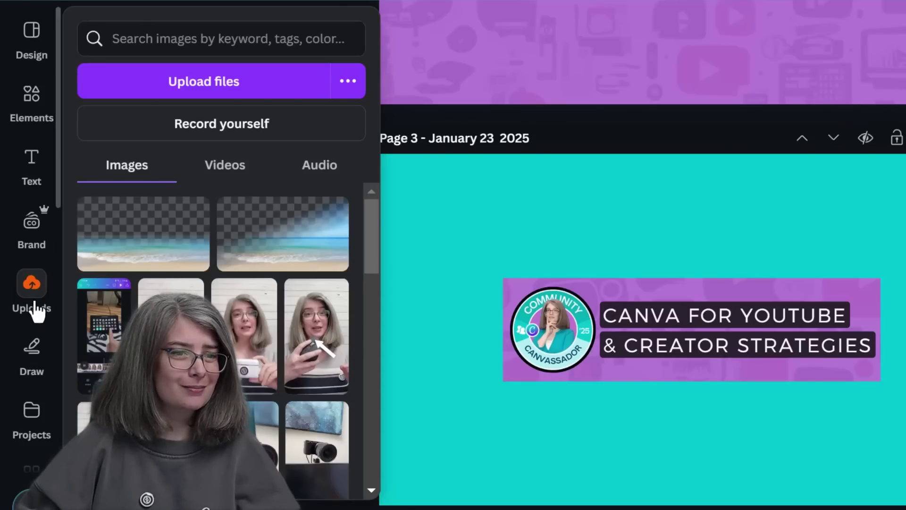